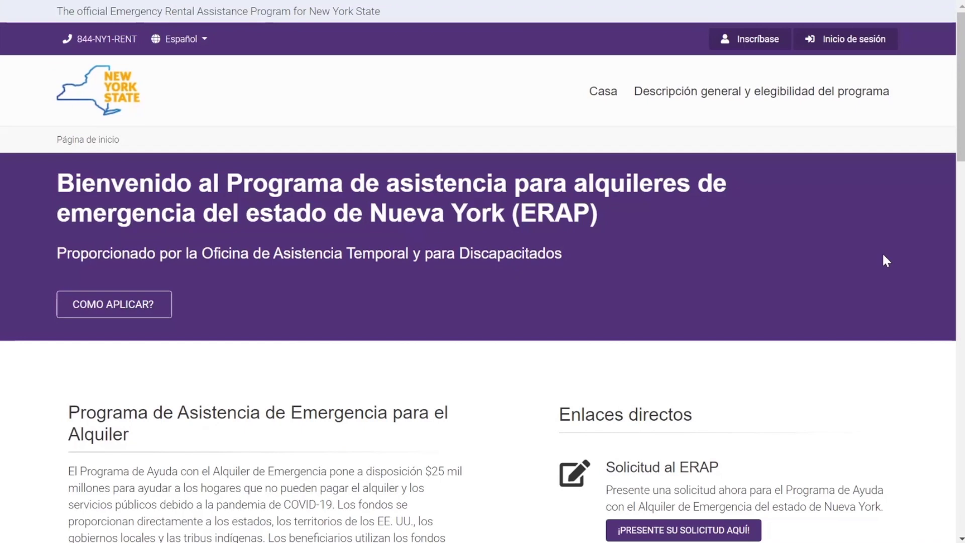
# Step: Scroll the Spanish home page down to the 'Cargar los documentos requeridos' links
pyautogui.scroll(-1, 884, 257)
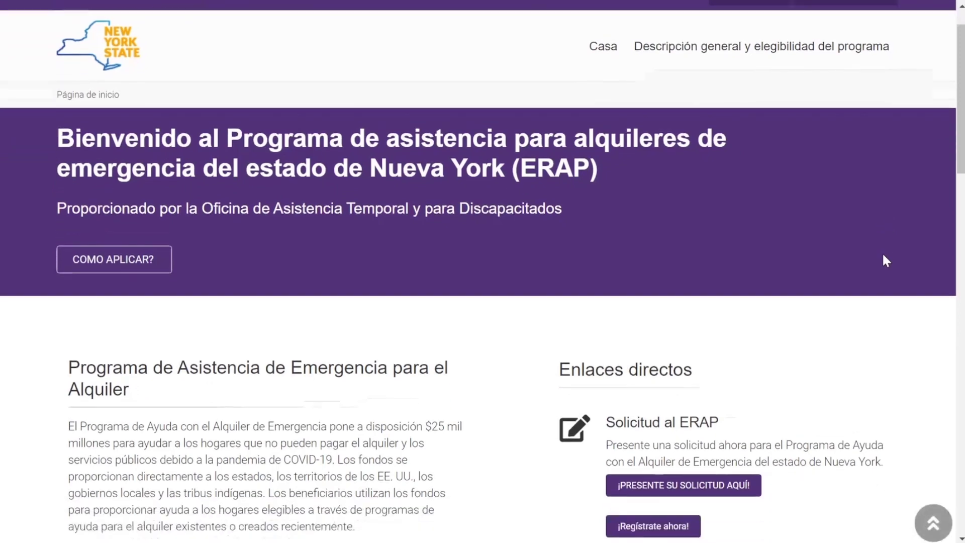
pyautogui.scroll(-1, 883, 255)
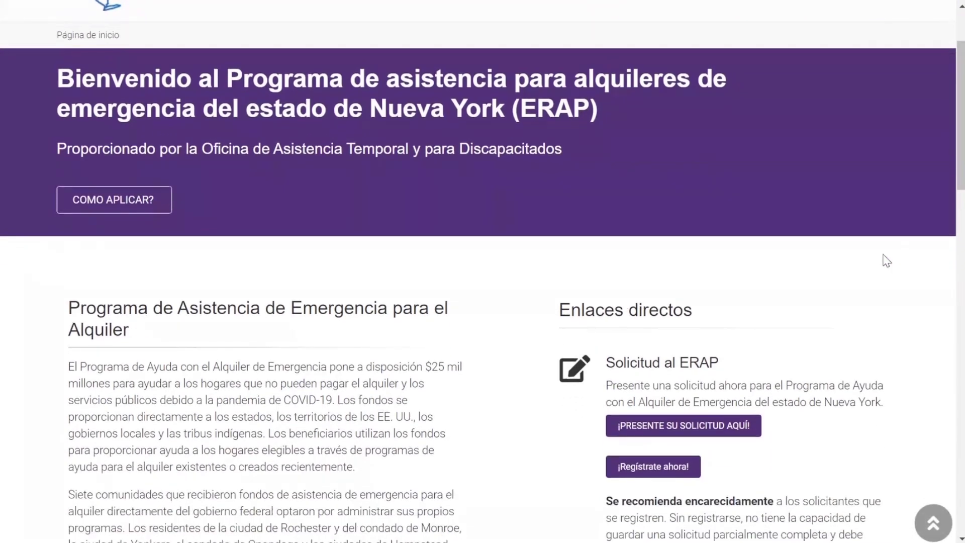
pyautogui.scroll(-3, 886, 260)
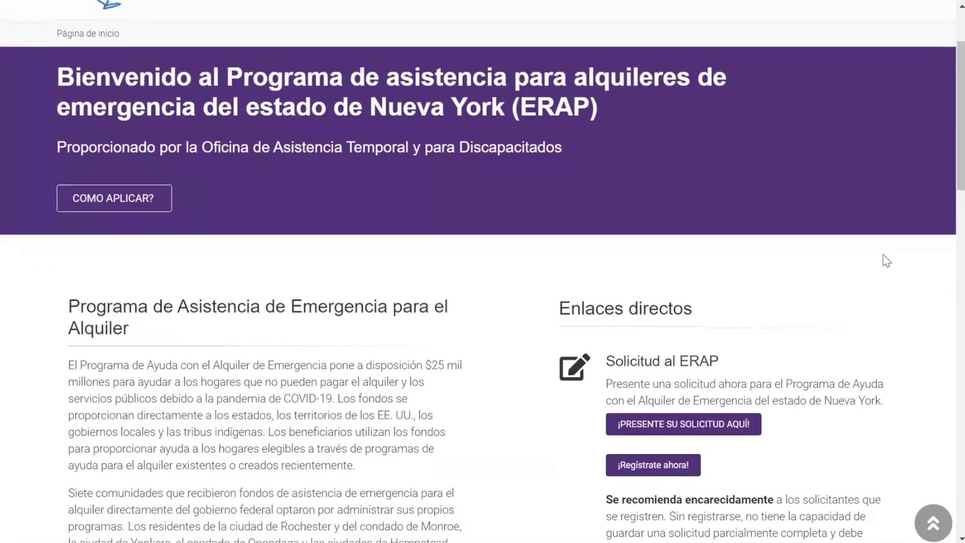
pyautogui.scroll(-2, 886, 261)
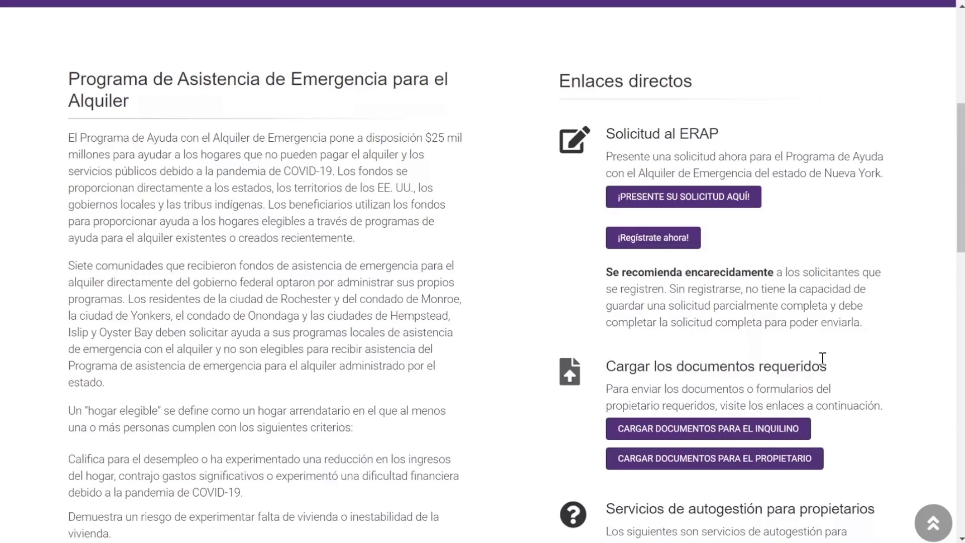
# Step: Open 'CARGAR DOCUMENTOS PARA EL INQUILINO' and enter the tenant's application number in Número de solicitud
pyautogui.click(760, 430)
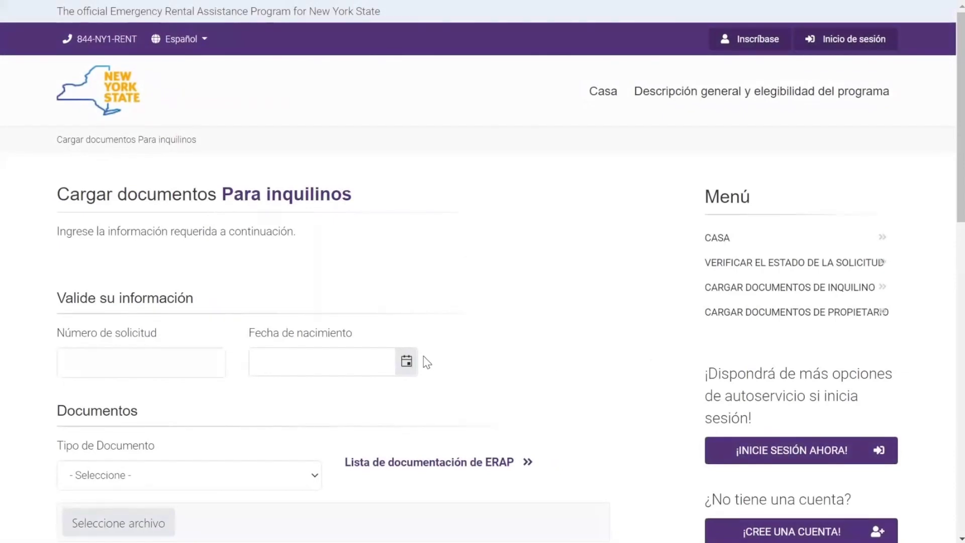
pyautogui.click(197, 365)
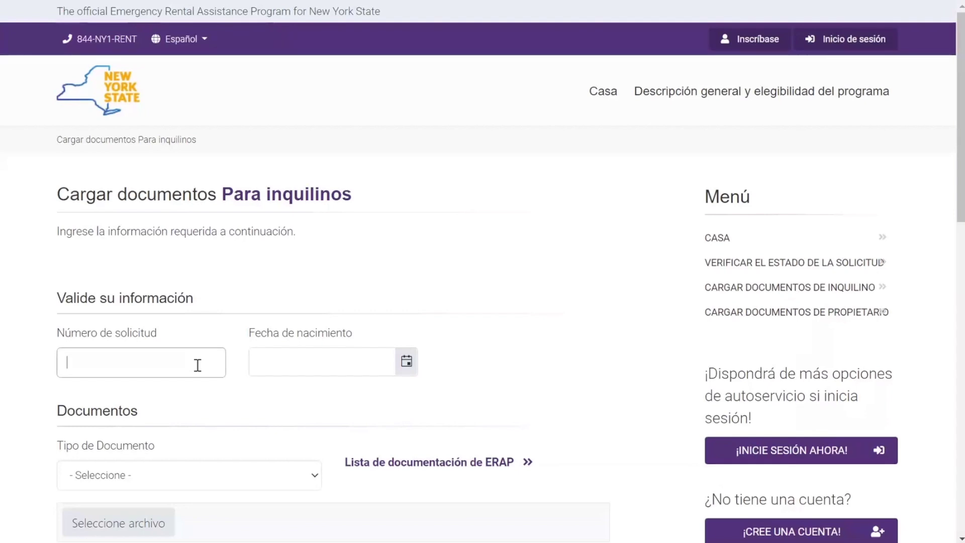
pyautogui.click(451, 275)
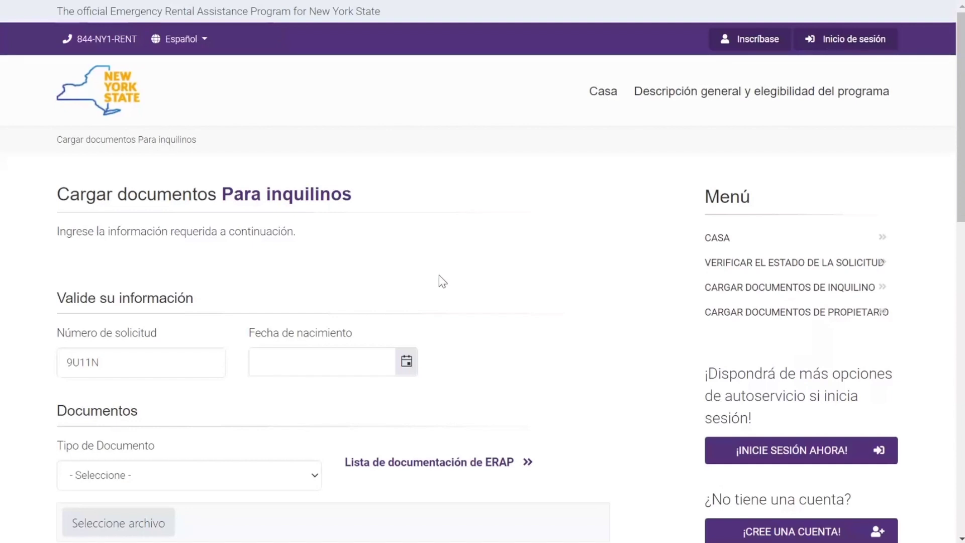
# Step: Enter 1/1/1980 as the Fecha de nacimiento on the tenant upload form
pyautogui.click(404, 371)
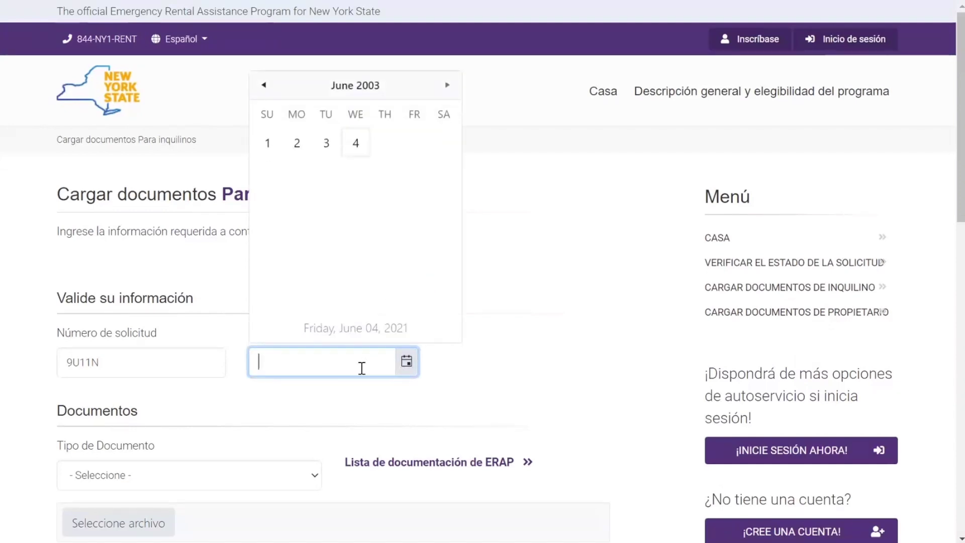
pyautogui.write('1/1/1980')
pyautogui.click(522, 398)
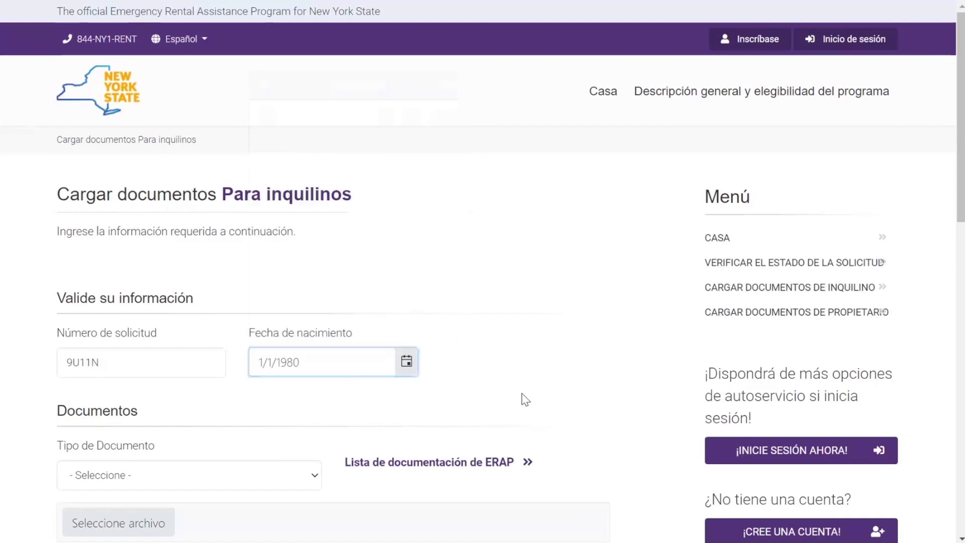
pyautogui.scroll(-1, 523, 400)
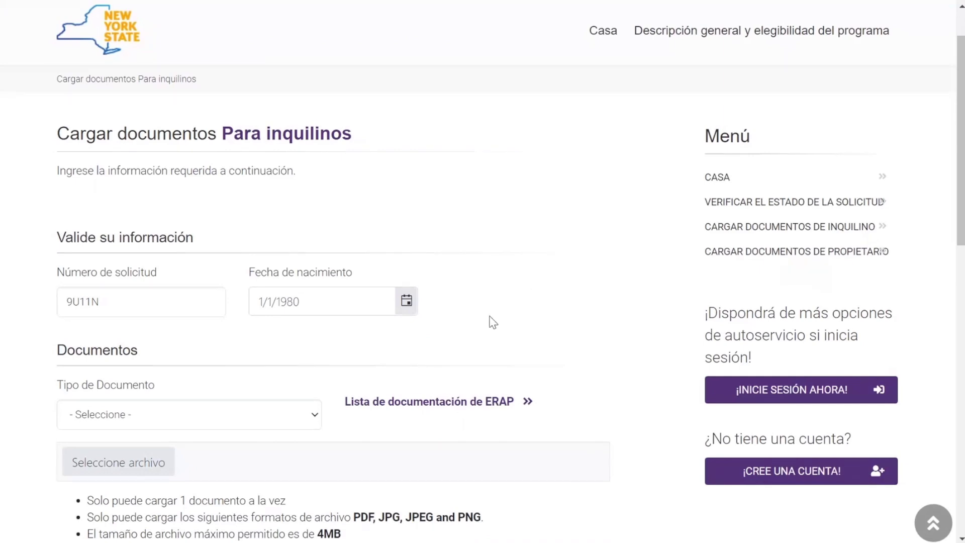
pyautogui.scroll(-1, 491, 320)
# Step: Choose 'Alquiler' from the Tipo de Documento list on the tenant form
pyautogui.click(317, 337)
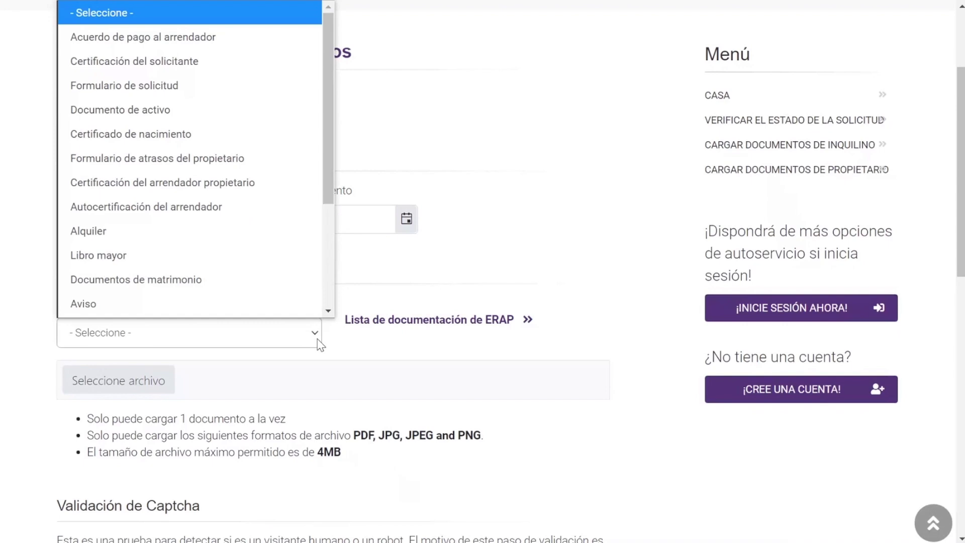
pyautogui.scroll(-1, 267, 241)
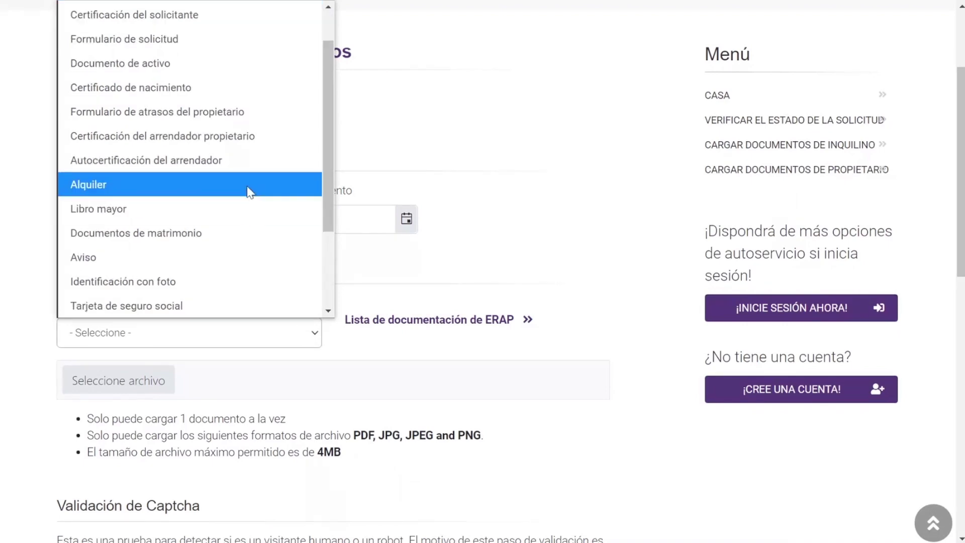
pyautogui.scroll(-2, 250, 192)
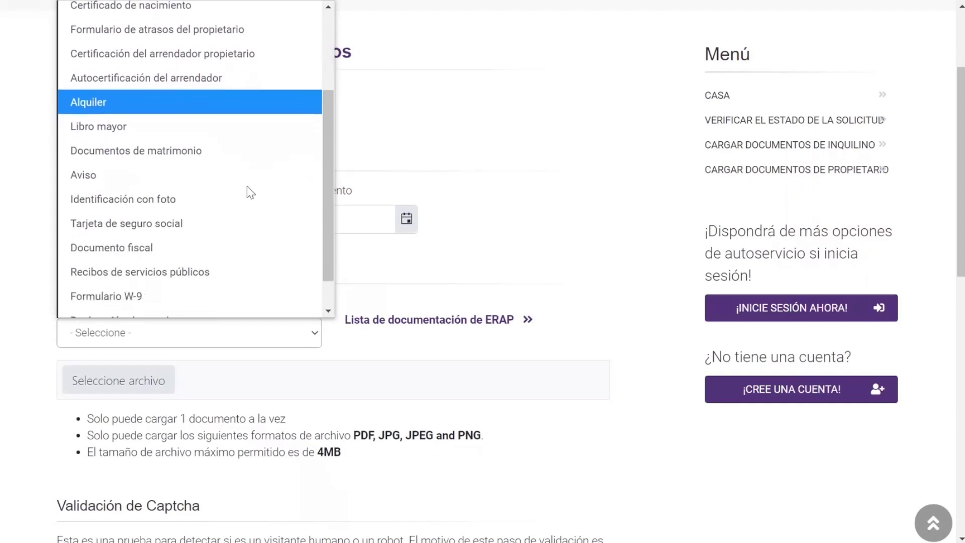
pyautogui.scroll(-1, 247, 187)
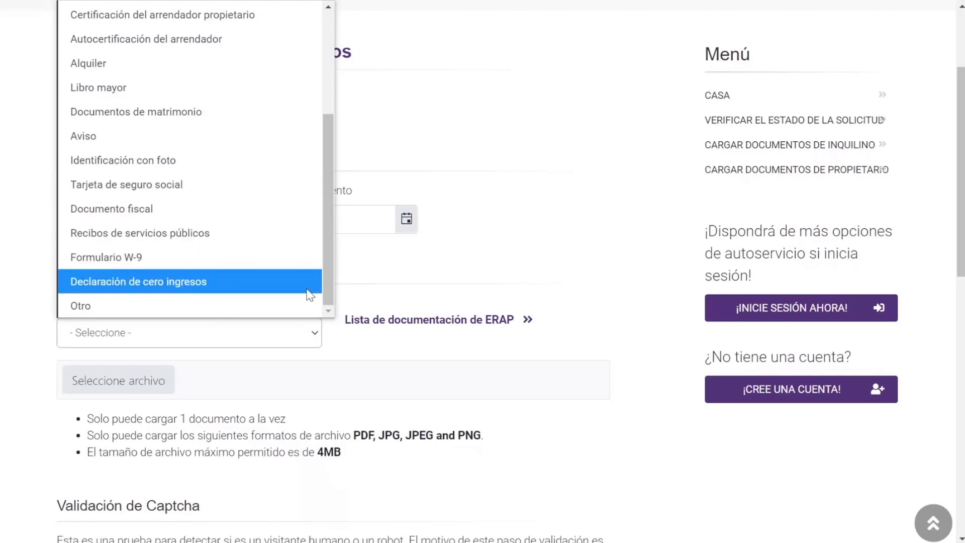
pyautogui.click(406, 389)
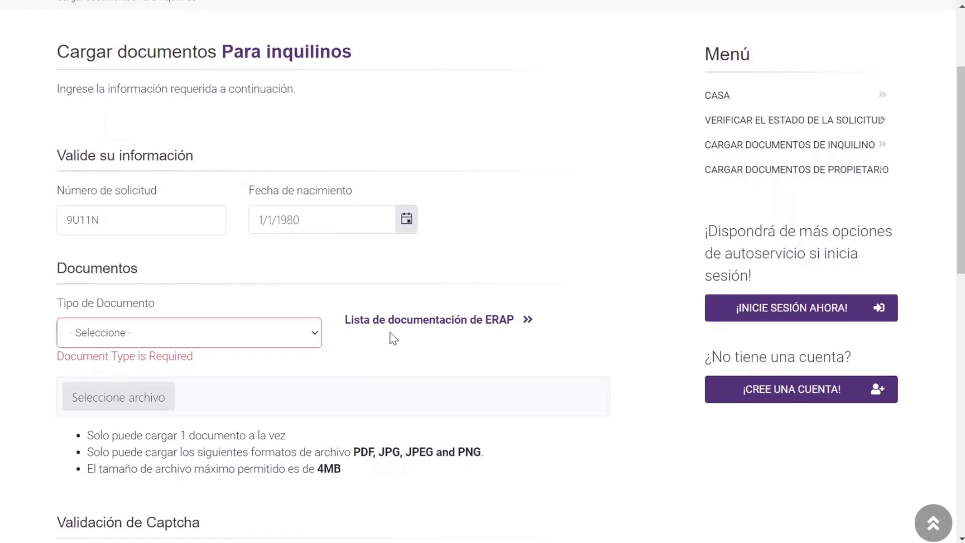
pyautogui.click(314, 338)
pyautogui.scroll(-1, 280, 297)
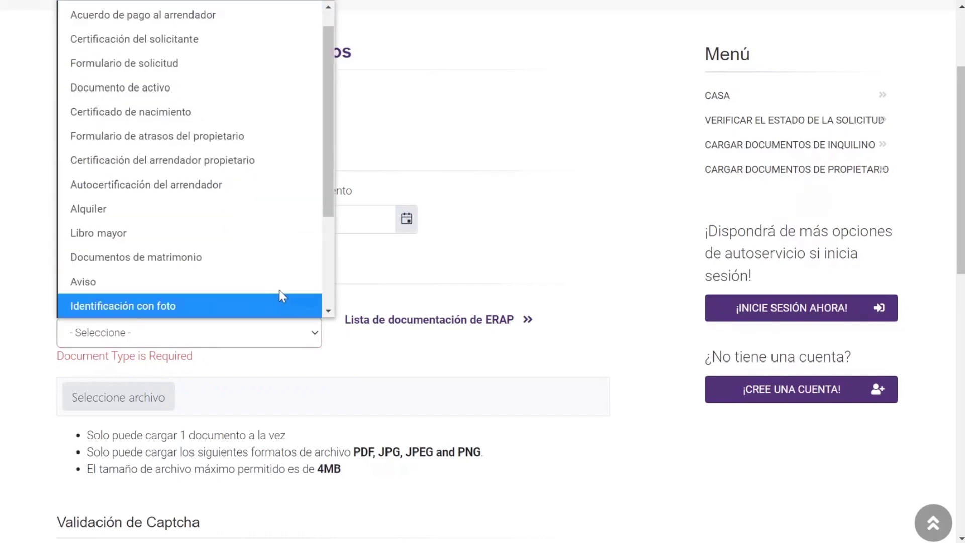
pyautogui.click(252, 217)
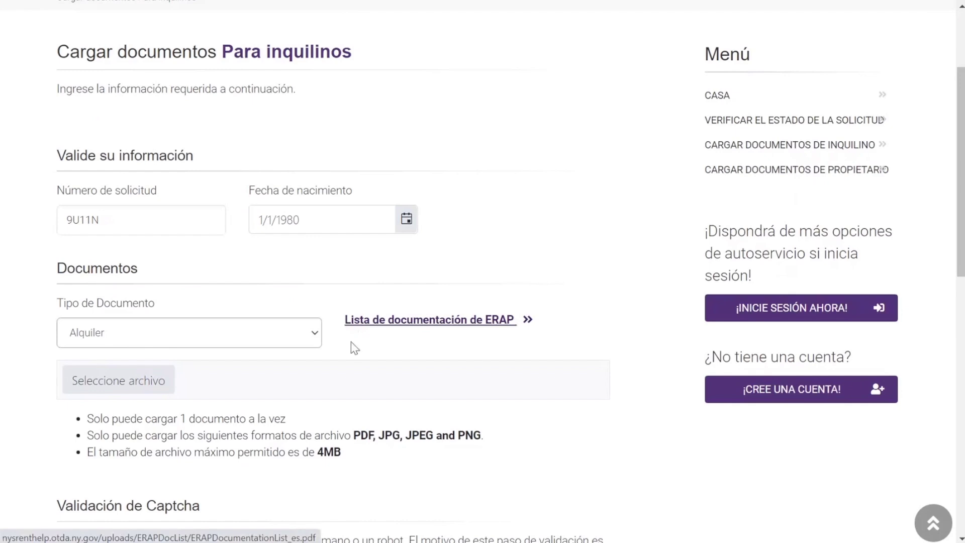
# Step: Attach 'Copia del Alquiler.pdf' from the Documents folder to the tenant form
pyautogui.click(128, 396)
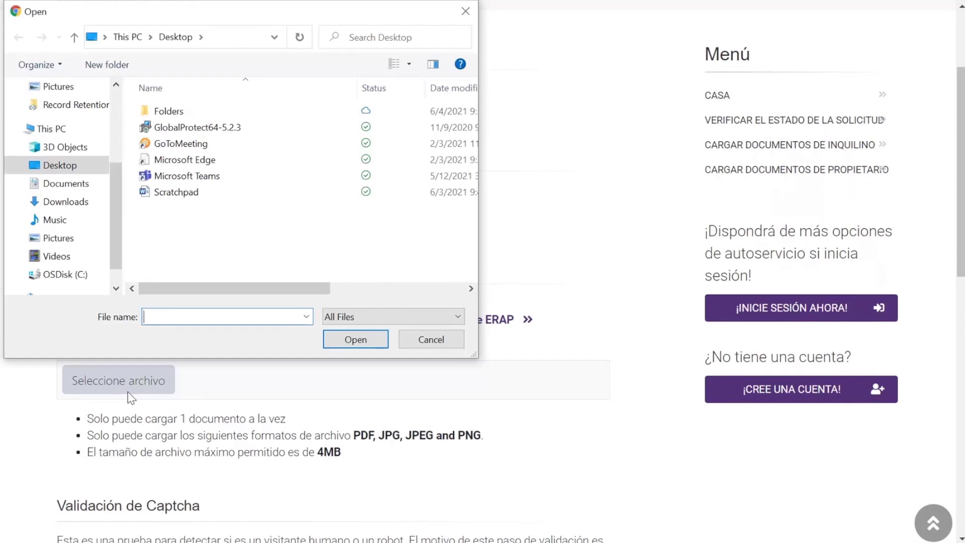
pyautogui.click(87, 190)
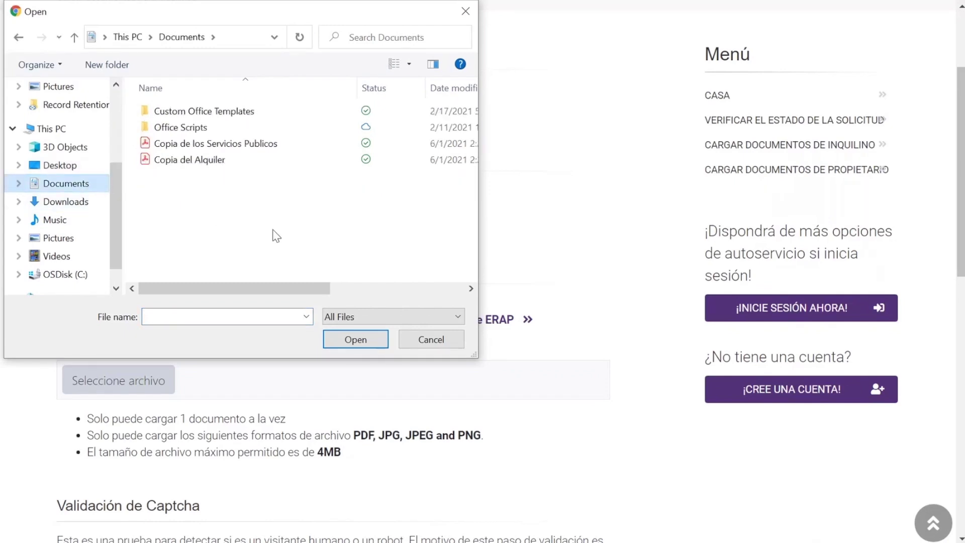
pyautogui.click(213, 160)
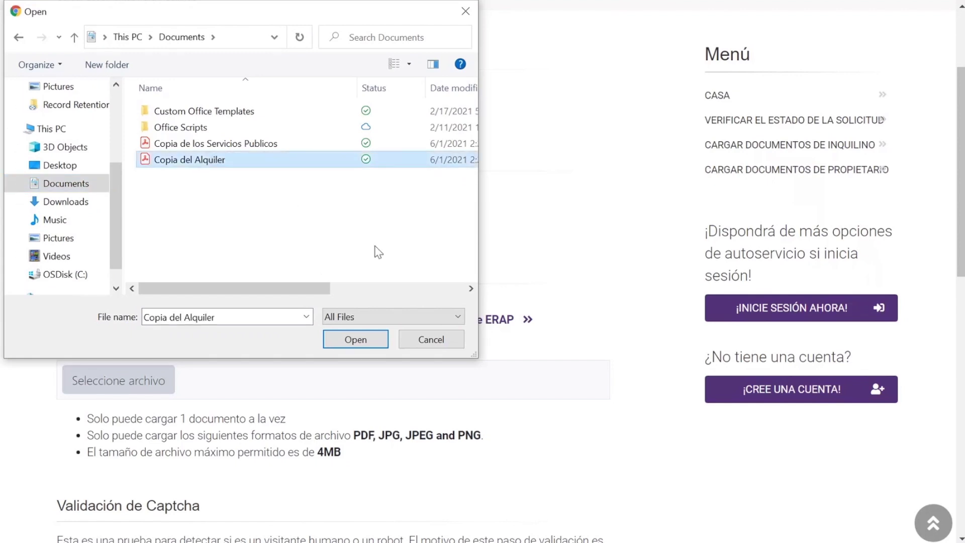
pyautogui.click(378, 345)
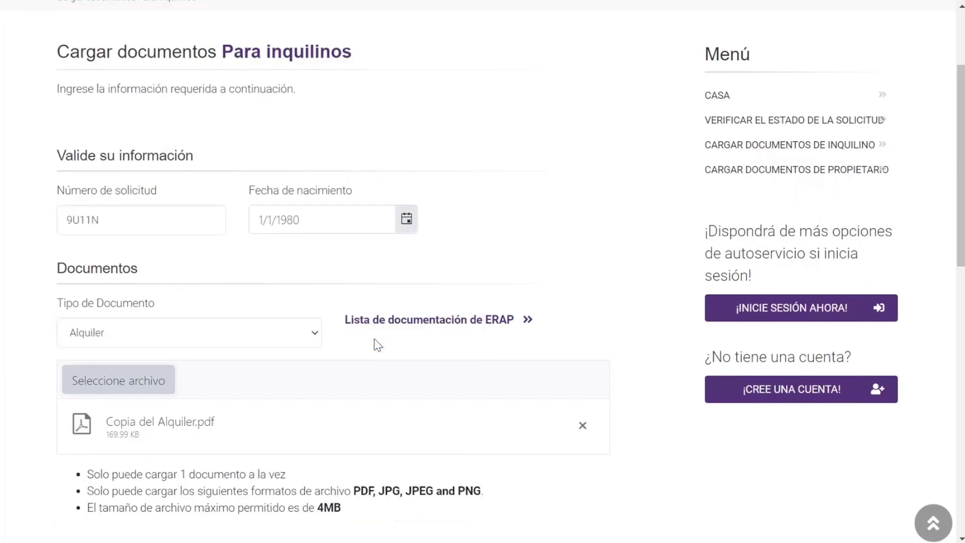
pyautogui.scroll(-2, 378, 345)
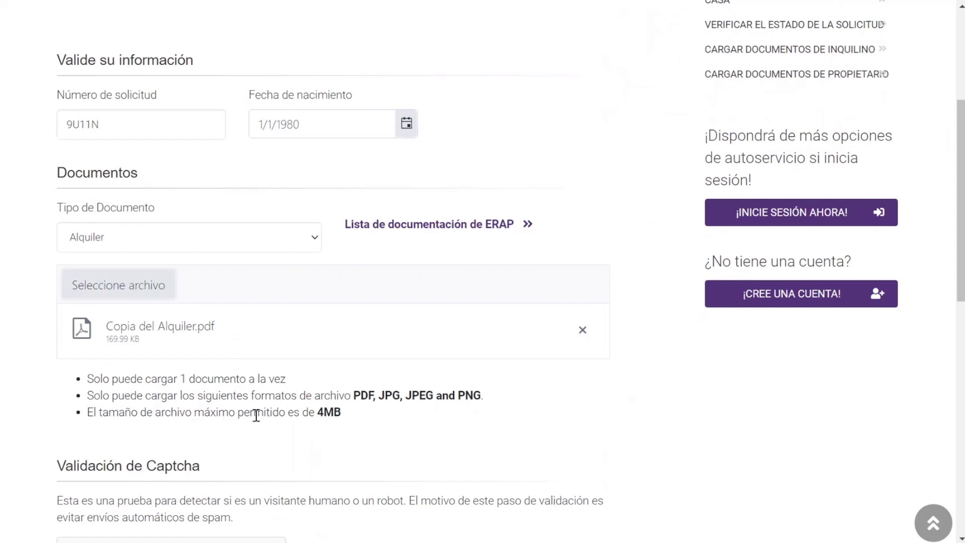
# Step: Attach the 'Copia de los Servicios Publicos' file in place of the rent file
pyautogui.click(148, 284)
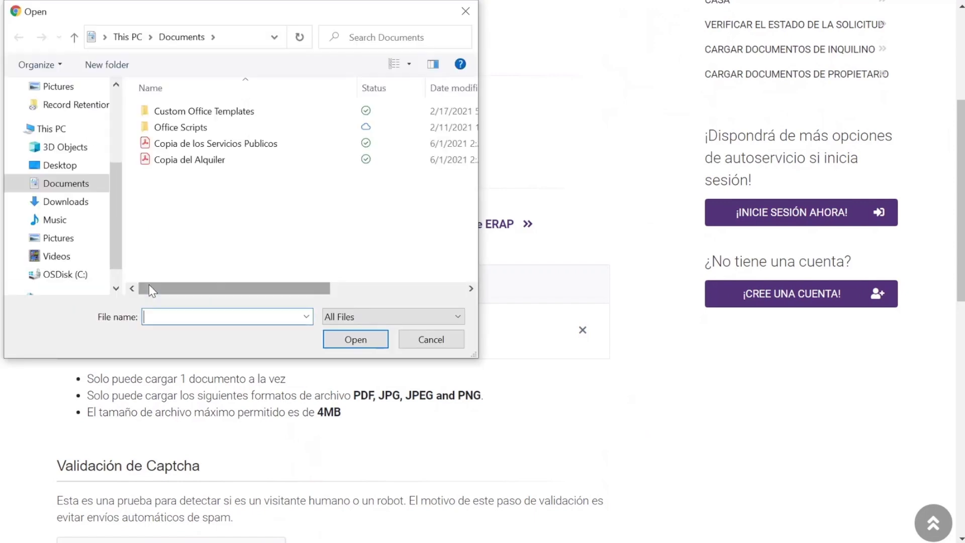
pyautogui.click(221, 144)
pyautogui.click(346, 338)
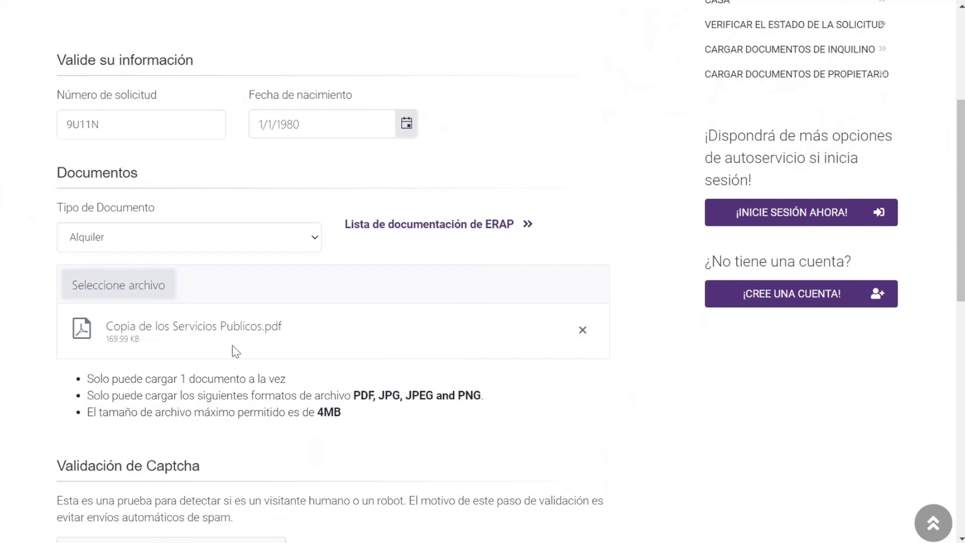
# Step: Reattach 'Copia del Alquiler' from Documents as the form's file
pyautogui.click(150, 294)
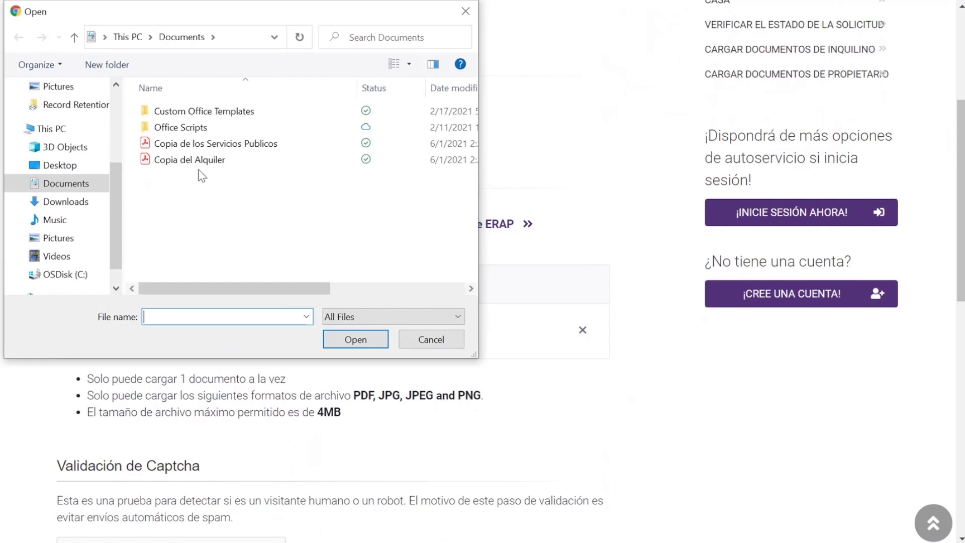
pyautogui.click(200, 161)
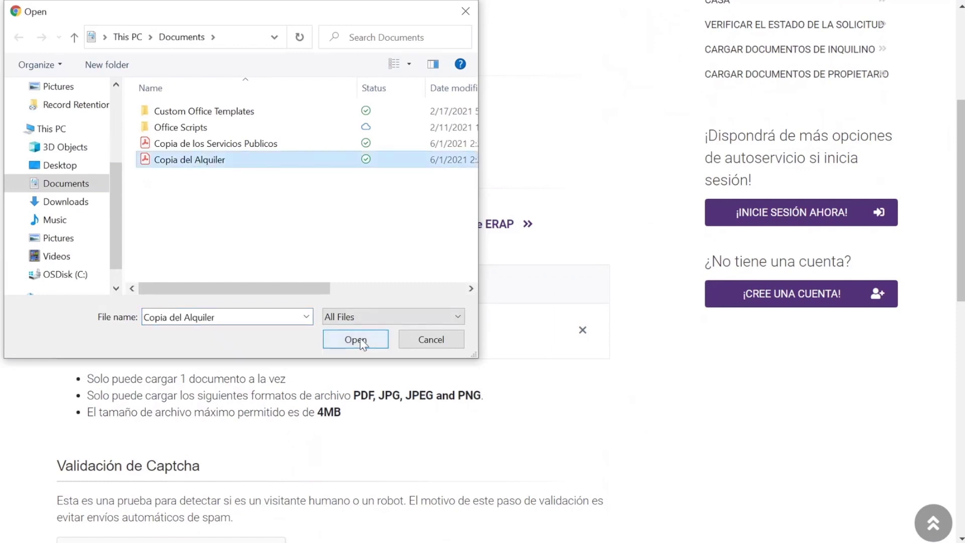
pyautogui.click(356, 340)
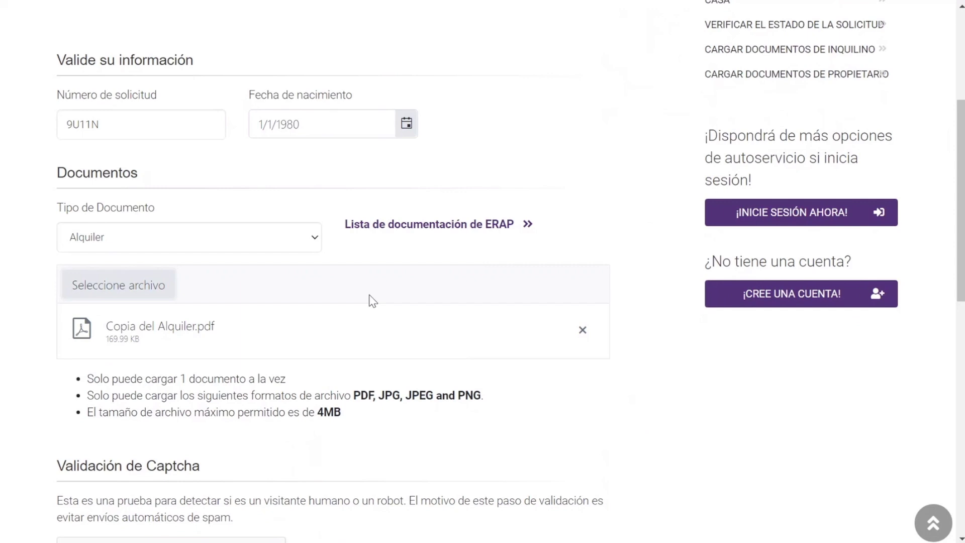
# Step: Tick the 'No soy un robot' box and submit the rent document with Cargar documentos
pyautogui.scroll(-3, 372, 301)
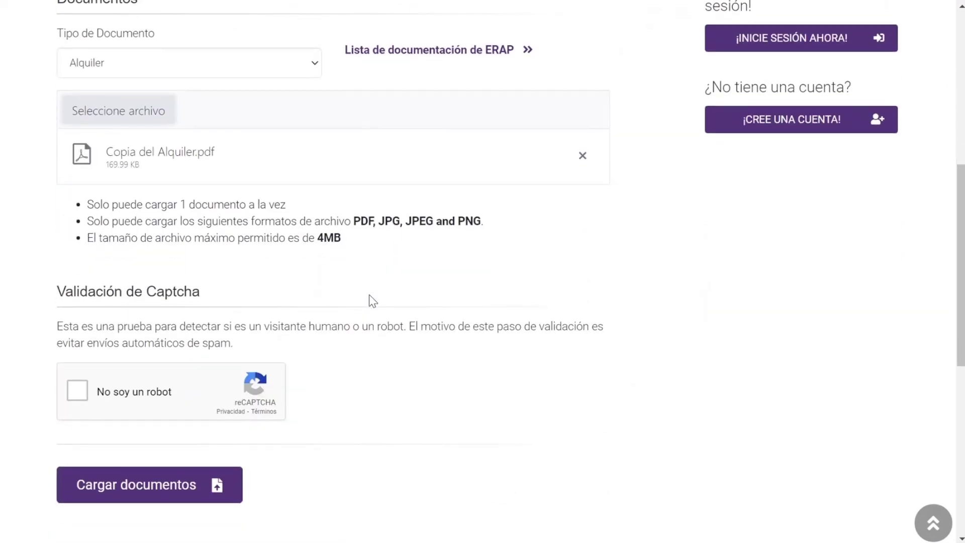
pyautogui.click(72, 391)
pyautogui.scroll(-1, 340, 356)
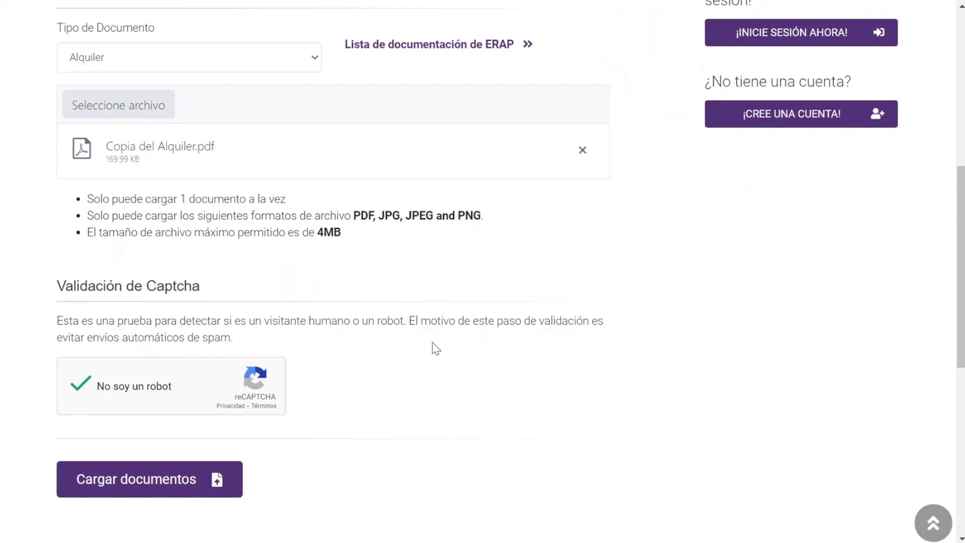
pyautogui.scroll(4, 435, 348)
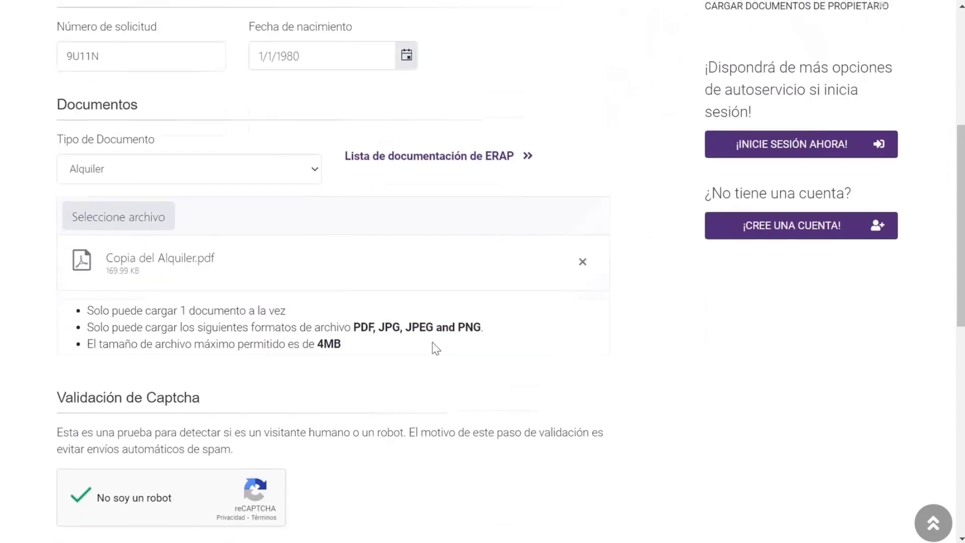
pyautogui.scroll(2, 435, 348)
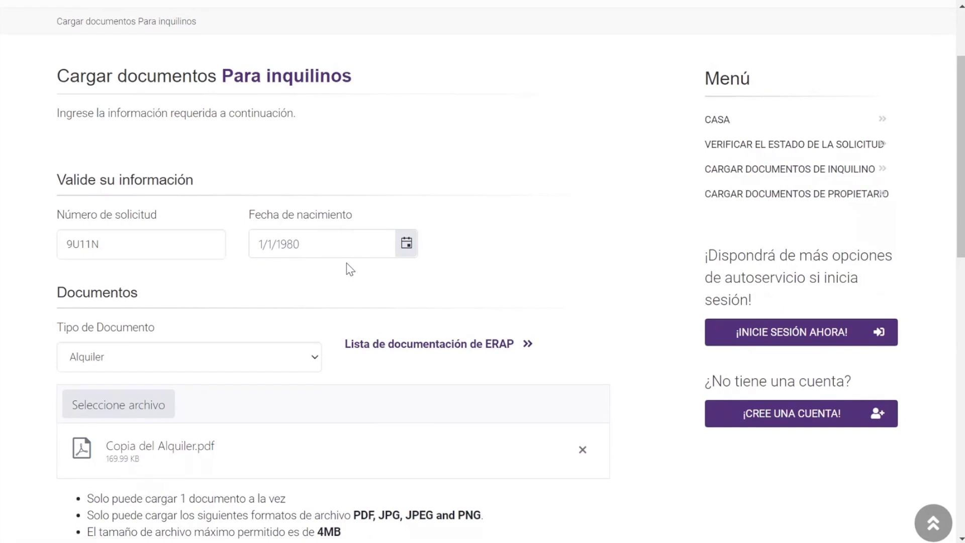
pyautogui.scroll(-1, 351, 270)
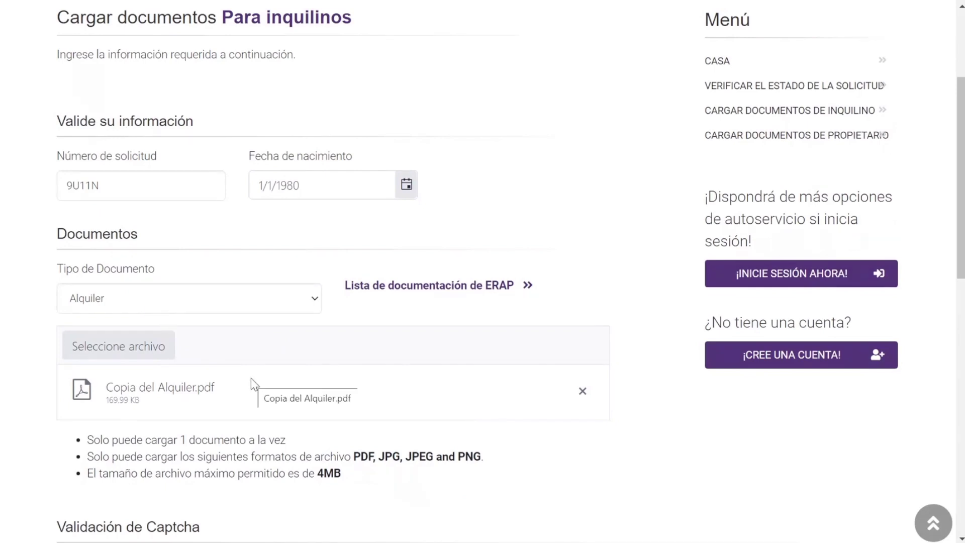
pyautogui.scroll(-6, 318, 408)
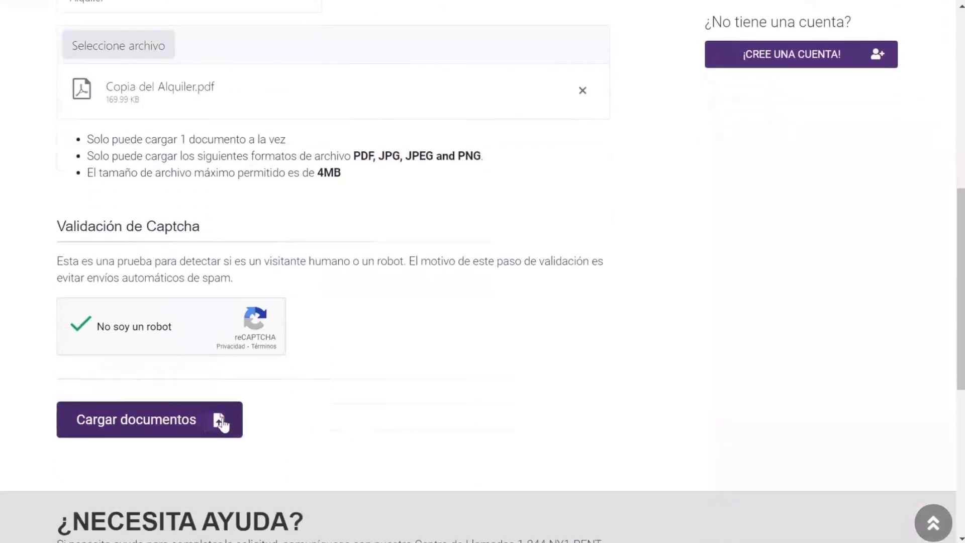
pyautogui.click(207, 424)
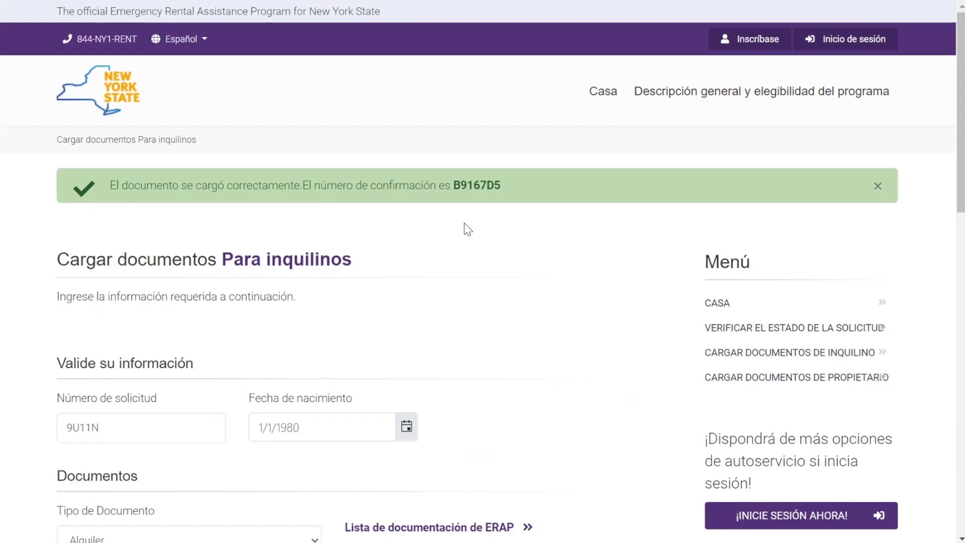
# Step: Scroll the tenant upload page to review the green success banner and confirmation number
pyautogui.scroll(-1, 465, 226)
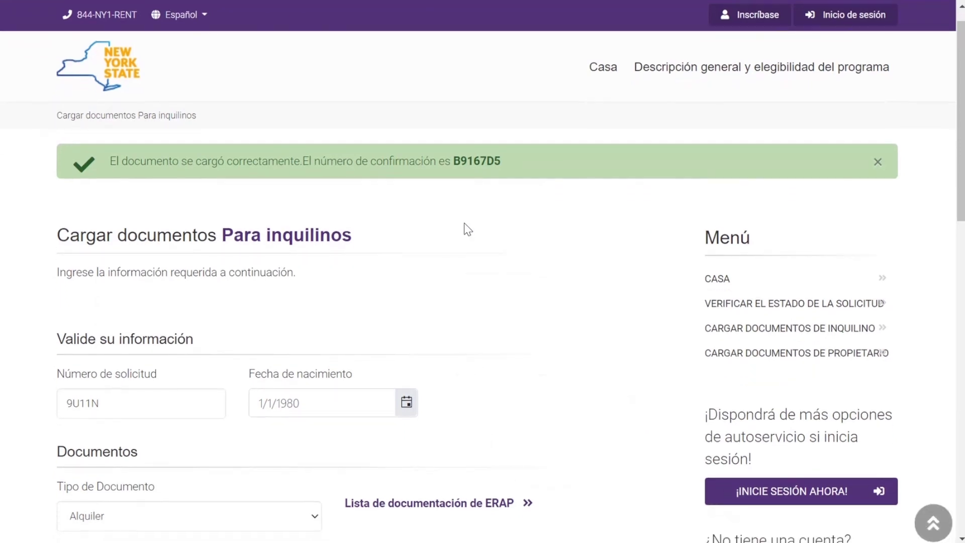
pyautogui.scroll(-1, 463, 223)
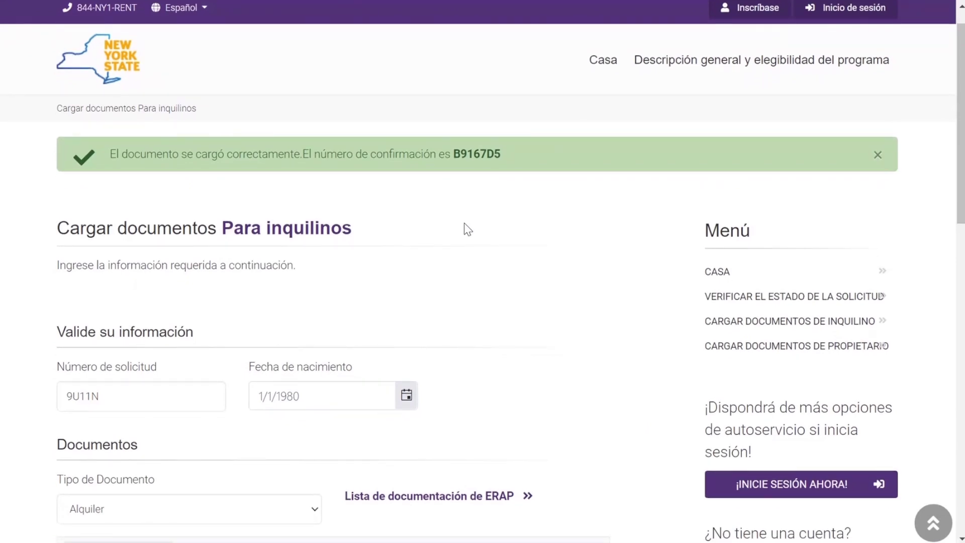
pyautogui.scroll(1, 464, 222)
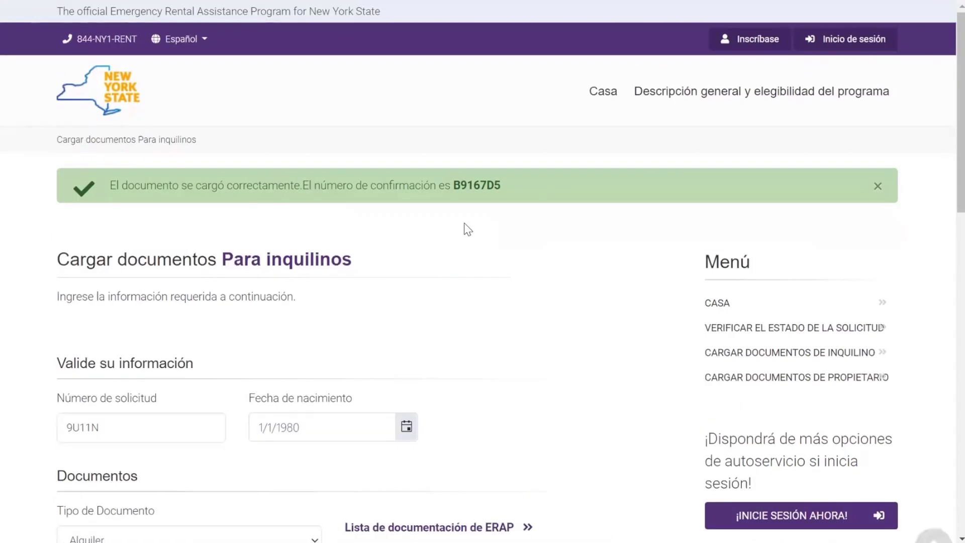
# Step: Return to the ERAP home page and open 'CARGAR DOCUMENTOS PARA EL PROPIETARIO'
pyautogui.click(110, 114)
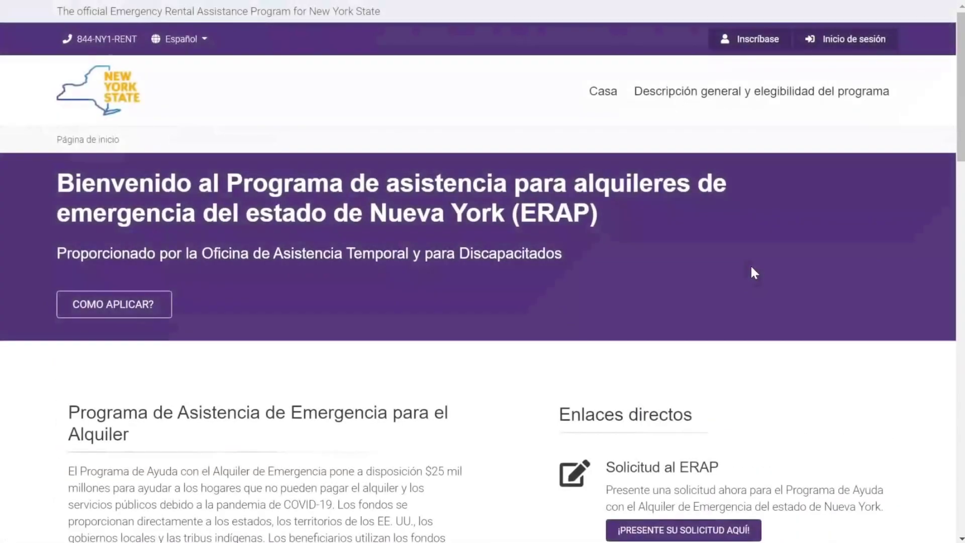
pyautogui.scroll(-2, 752, 269)
pyautogui.scroll(-12, 751, 266)
pyautogui.scroll(1, 753, 276)
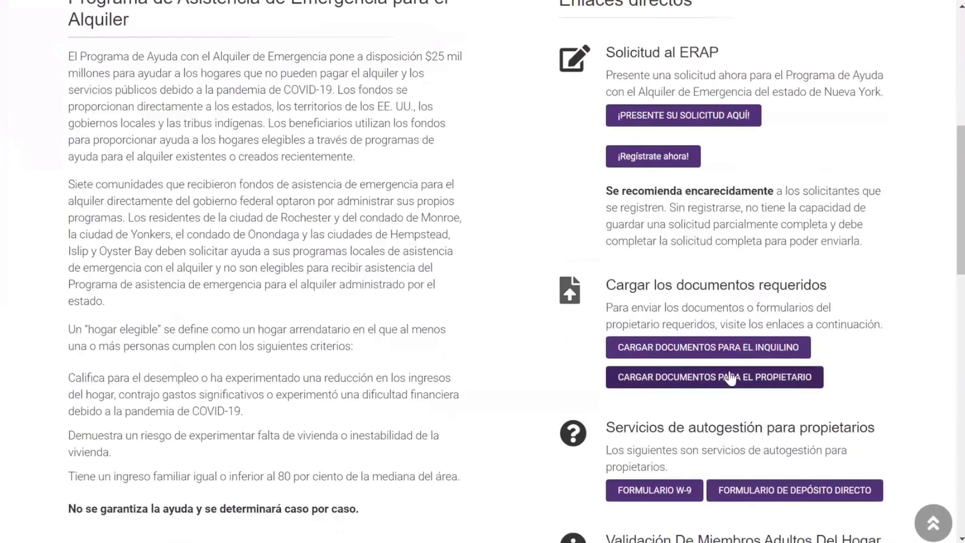
pyautogui.click(730, 378)
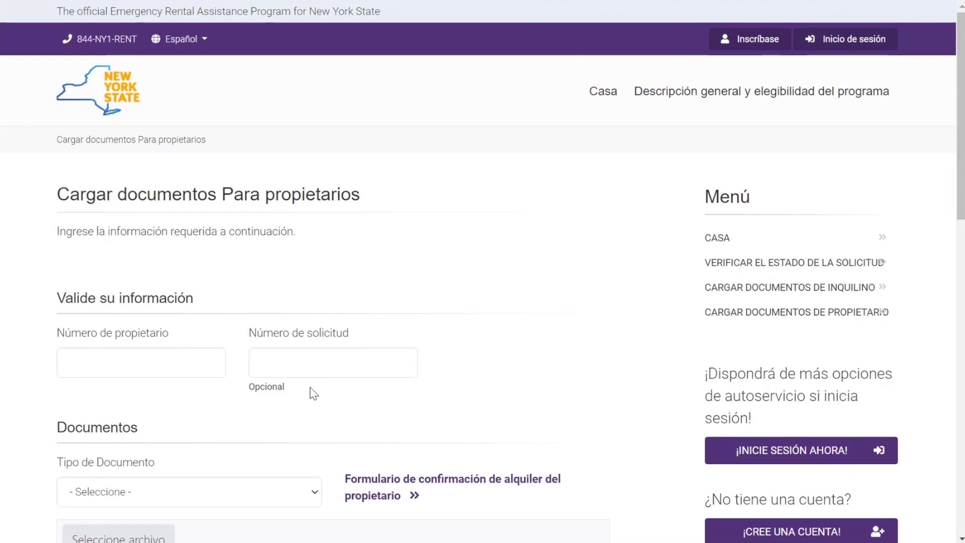
# Step: Pick 'Alquiler' in the landlord form's Tipo de Documento list and scroll down to review it
pyautogui.scroll(-4, 322, 362)
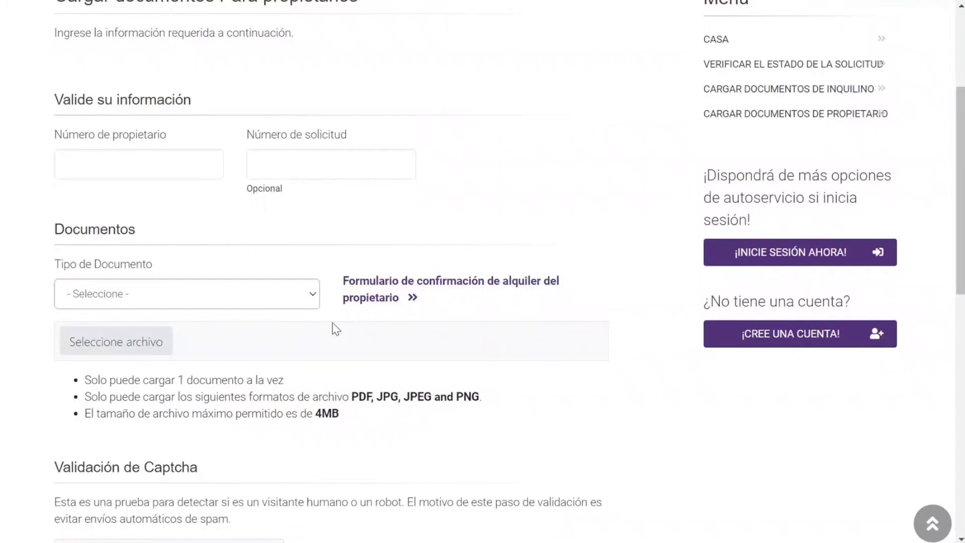
pyautogui.click(314, 297)
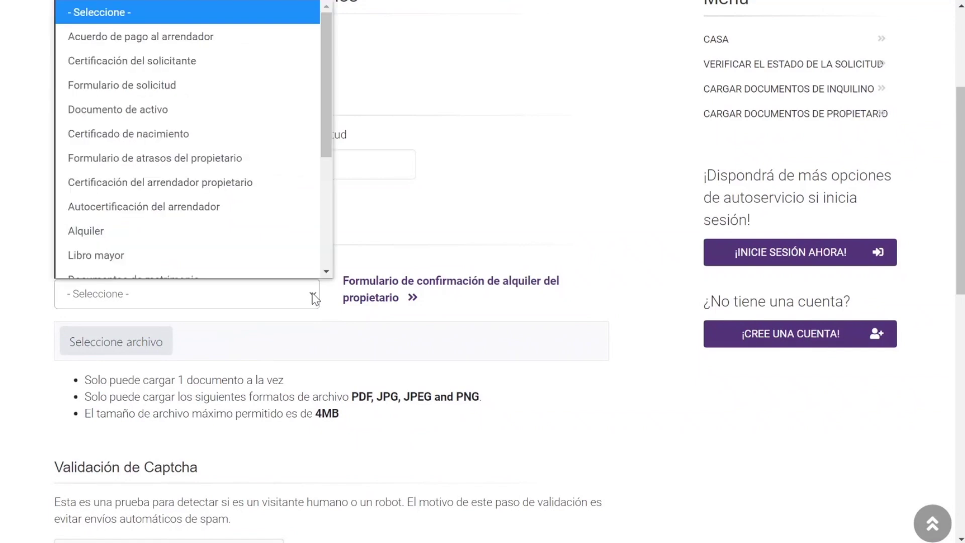
pyautogui.scroll(-1, 302, 251)
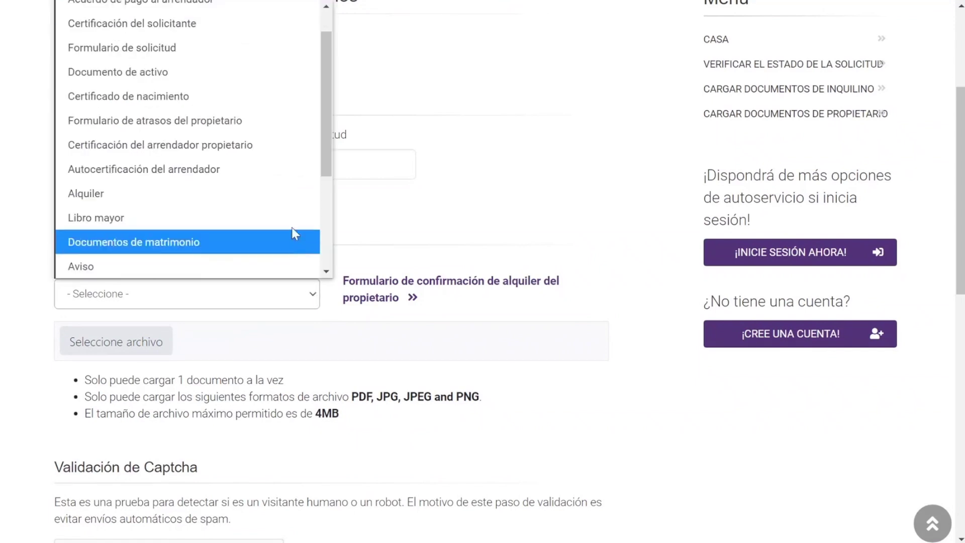
pyautogui.click(292, 202)
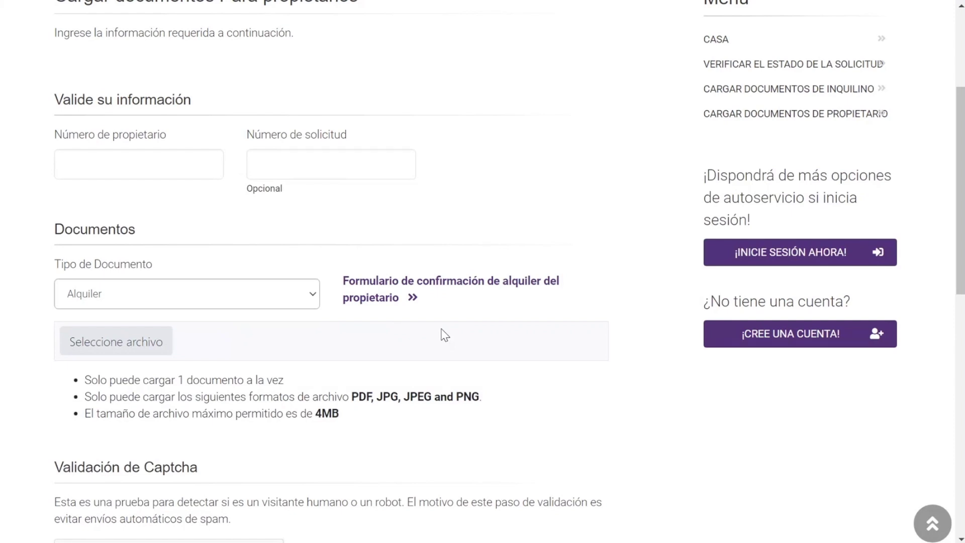
pyautogui.scroll(-1, 445, 335)
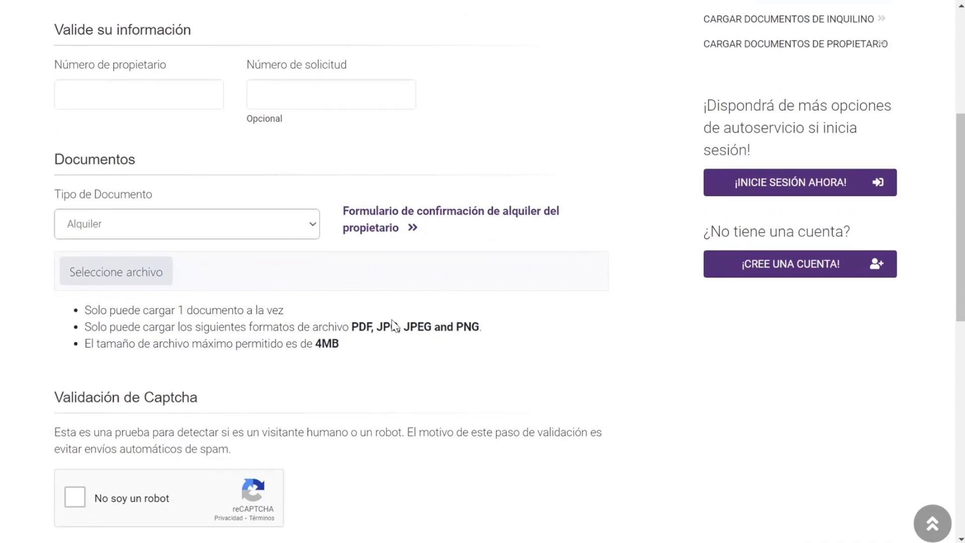
pyautogui.scroll(-1, 506, 371)
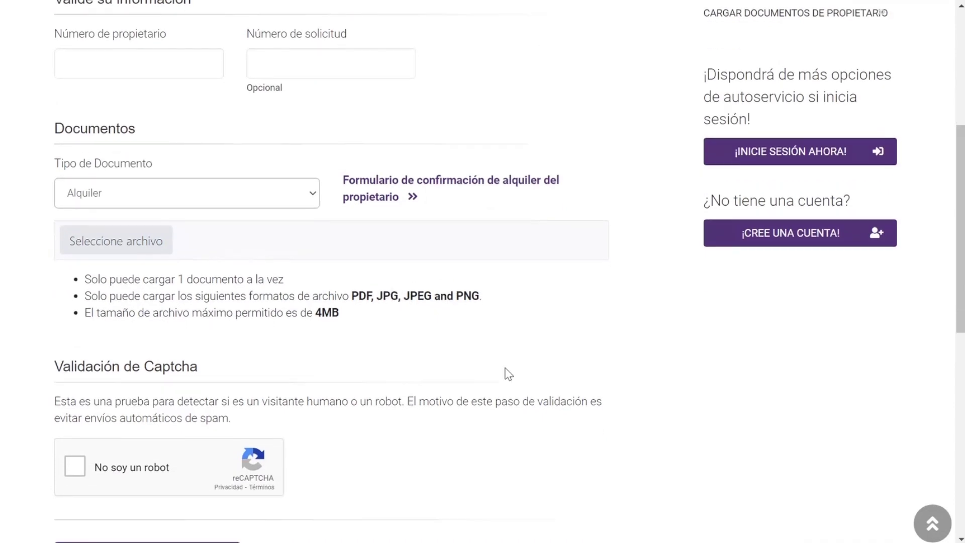
pyautogui.scroll(-1, 505, 369)
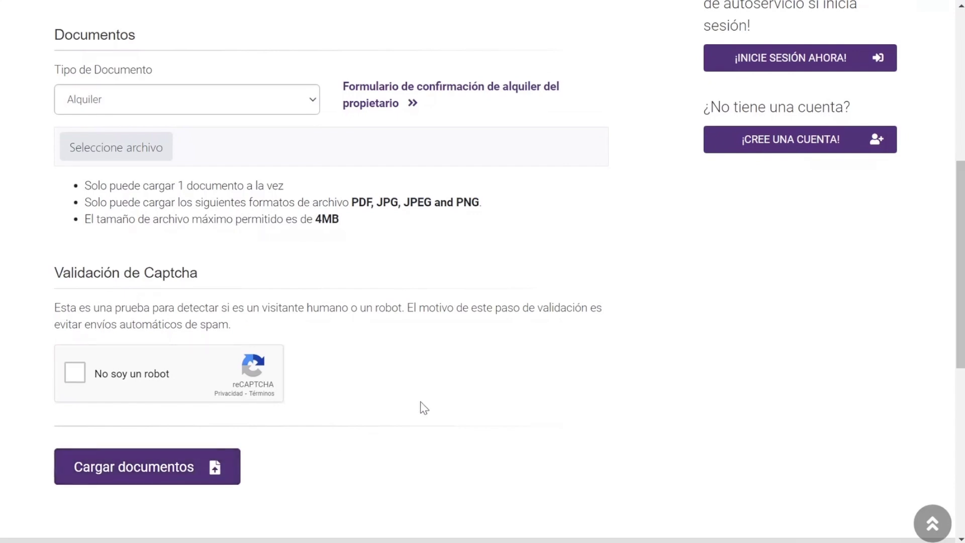
pyautogui.scroll(-1, 424, 407)
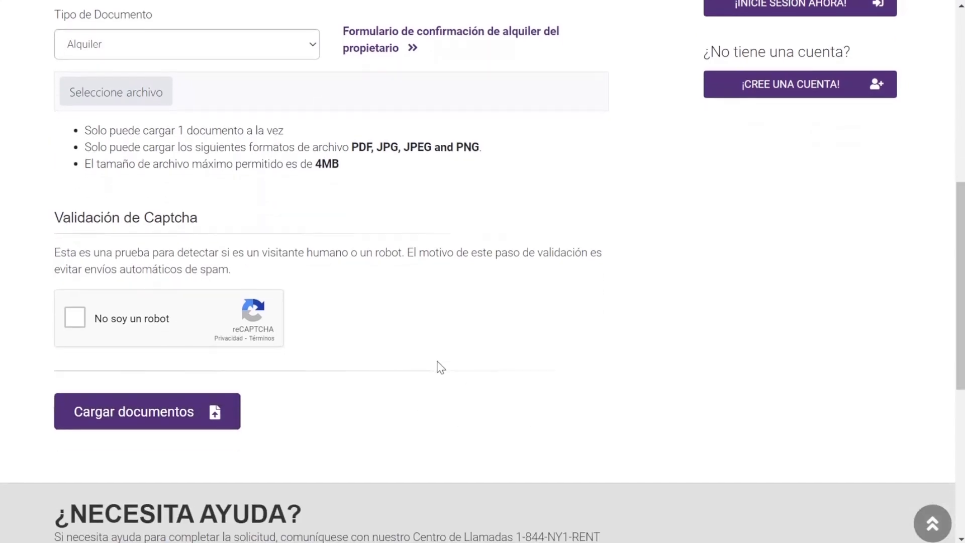